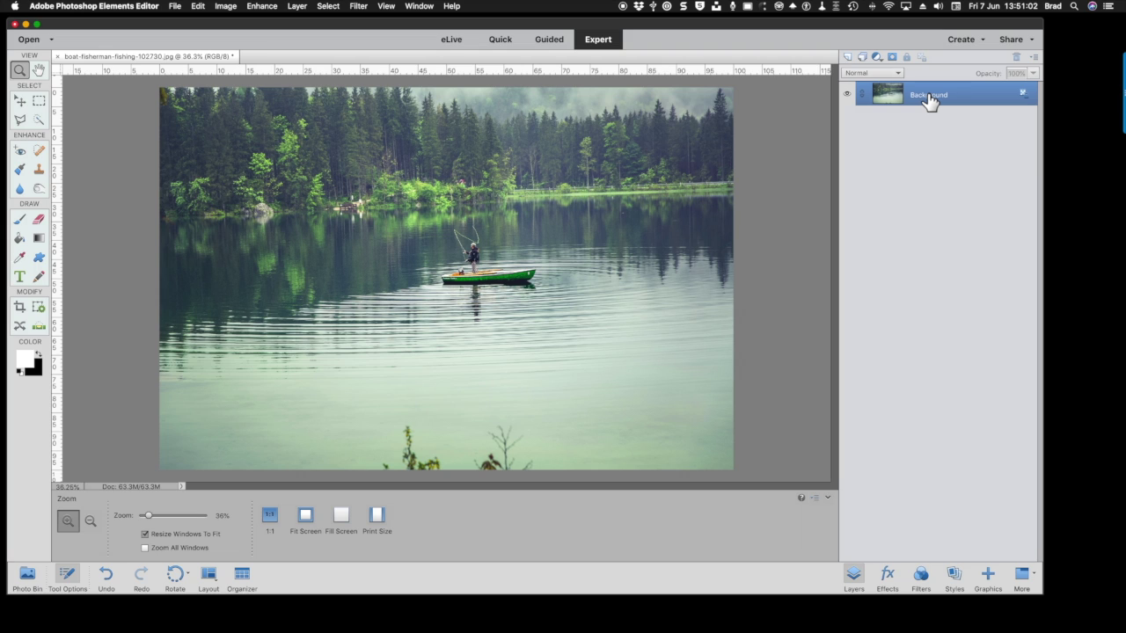
Step: Duplicate the Background layer and hide the original Background layer
right_click(930, 94)
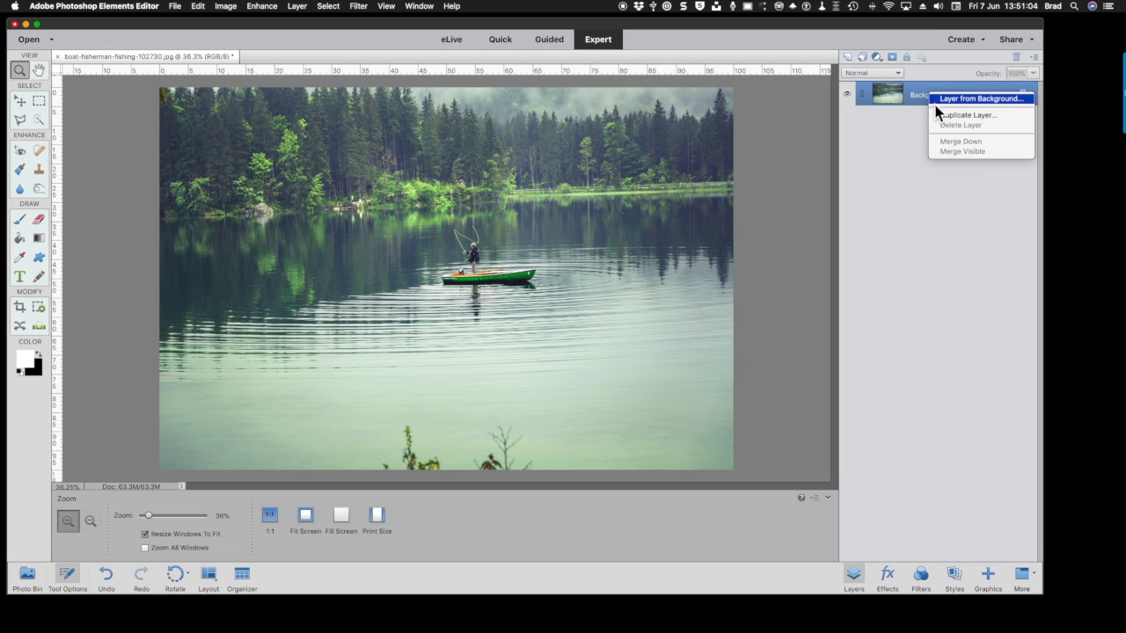
left_click(945, 123)
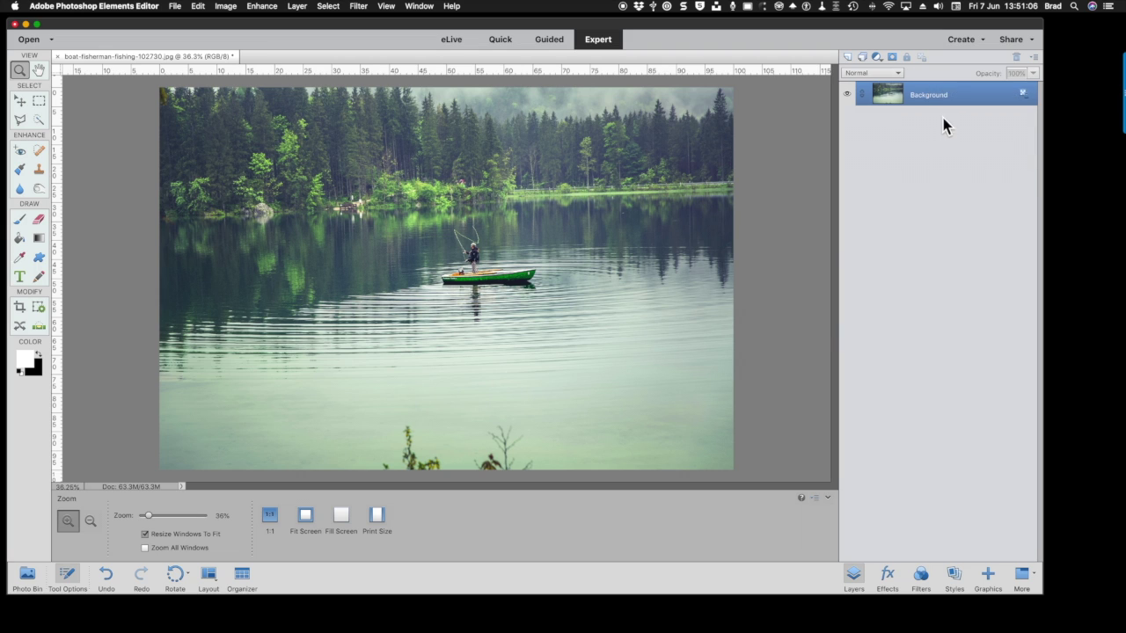
left_click(861, 237)
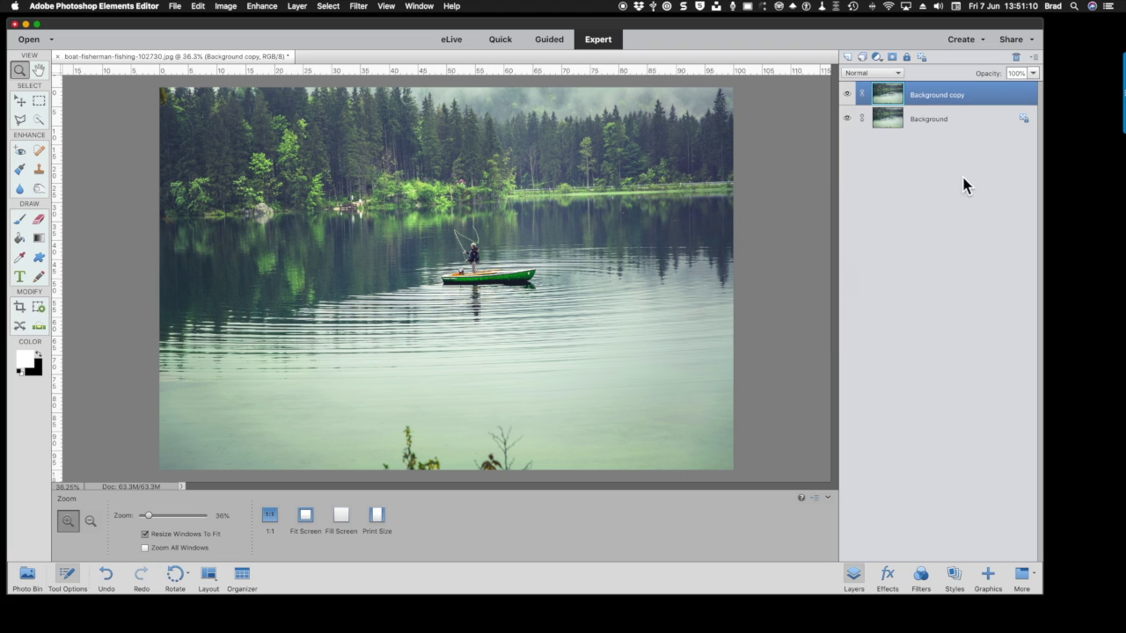
left_click(847, 120)
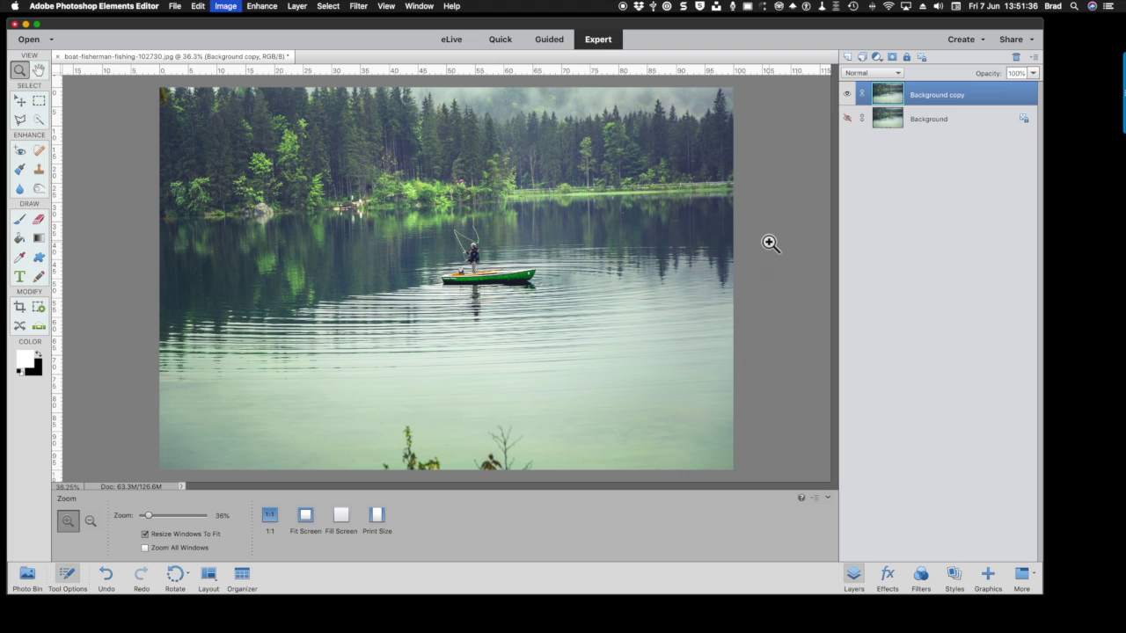
Step: Straighten the horizon by rotating the Background copy 1.05 degrees, and scale it to 103.20% to cover the empty canvas edges
key("super+t")
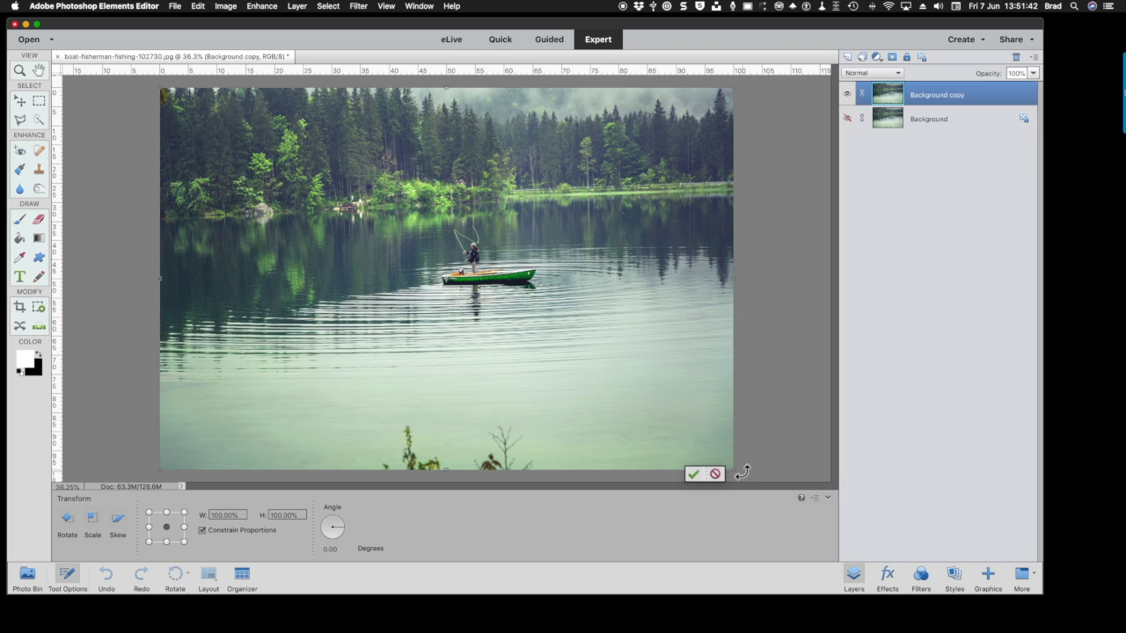
left_click_drag(741, 472, 741, 473)
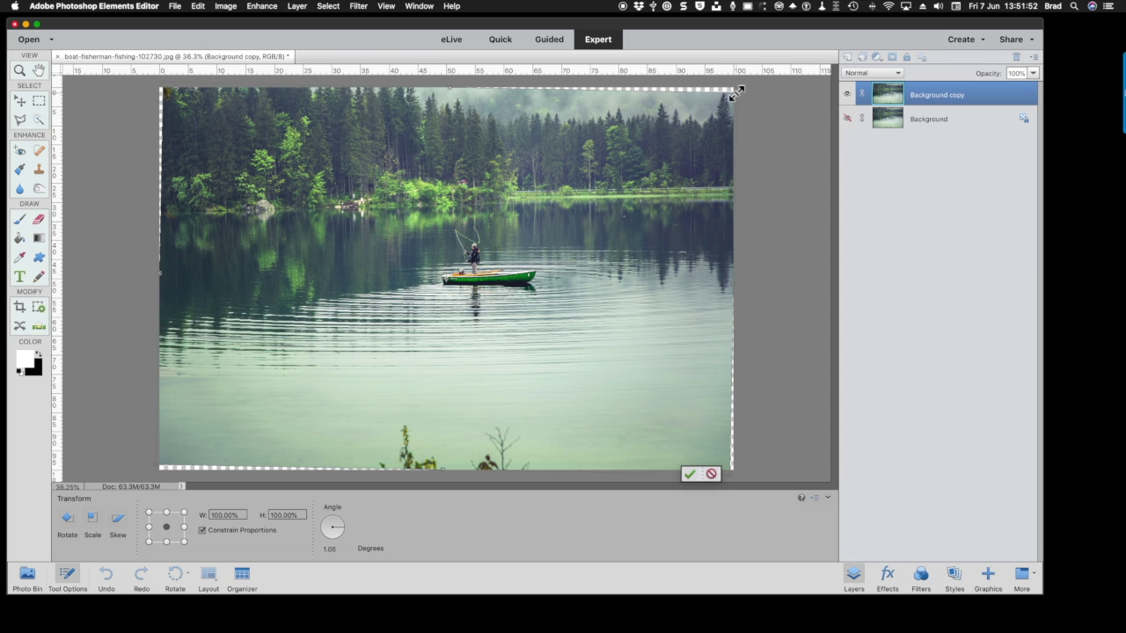
left_click_drag(739, 90, 745, 93)
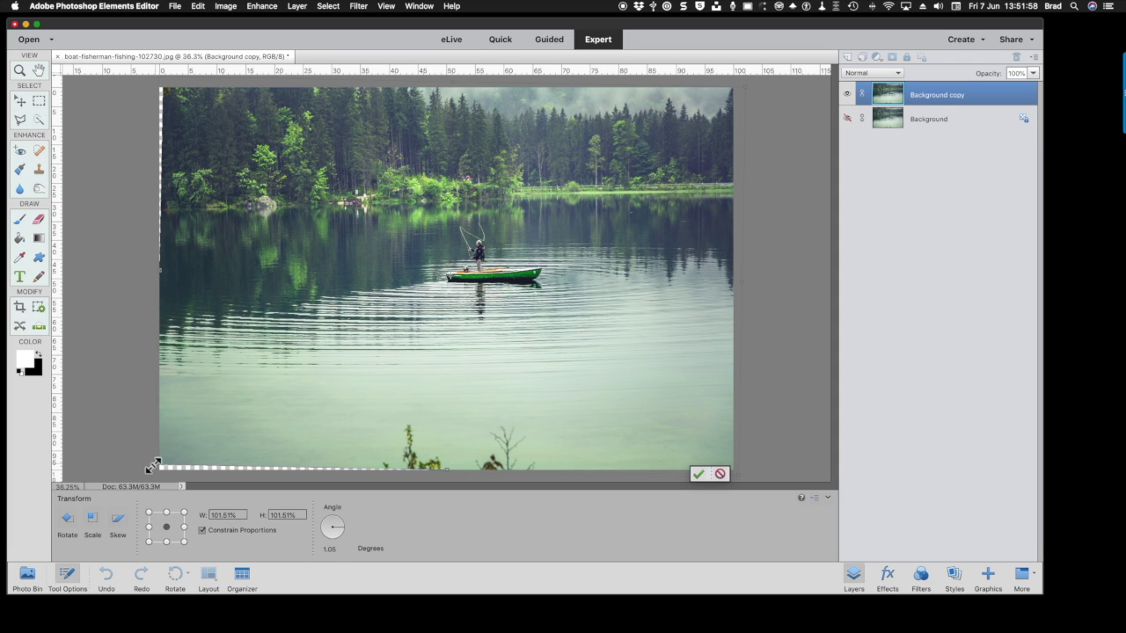
left_click_drag(152, 466, 146, 471)
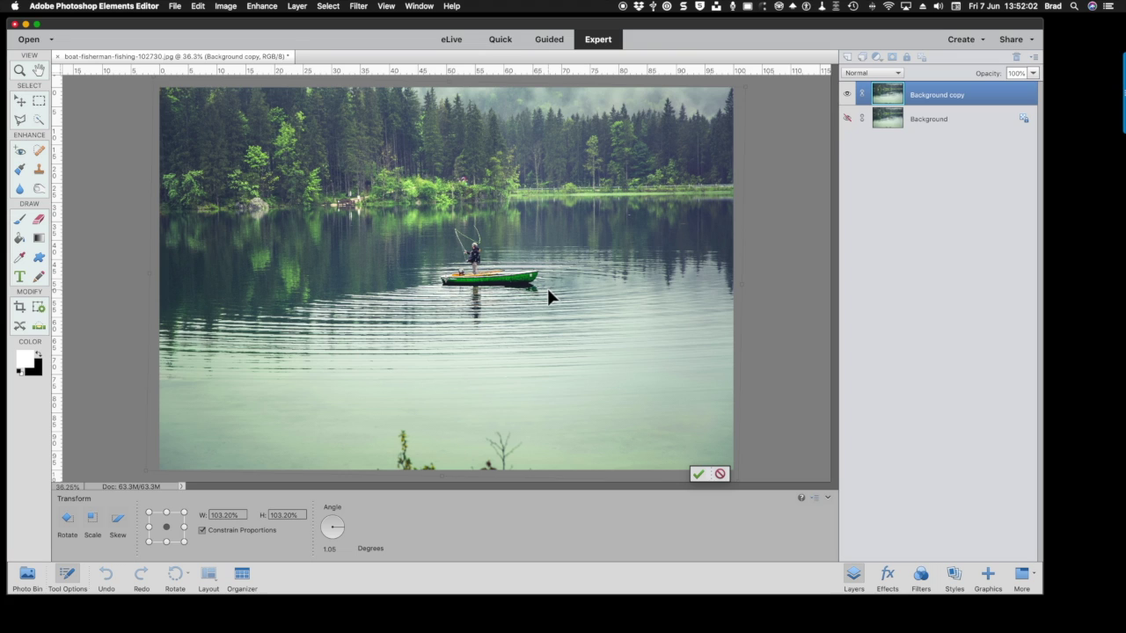
left_click(698, 474)
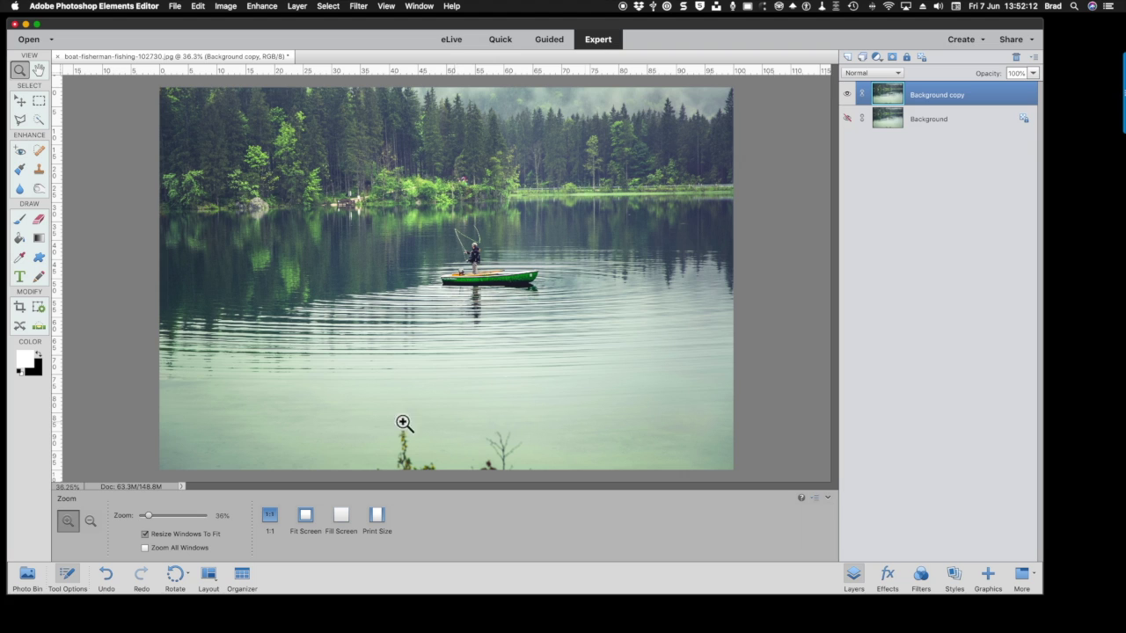
Step: Crop the photo to cut off the plants along its lower edge and a narrow strip on its right side, keeping the full sky
left_click(21, 310)
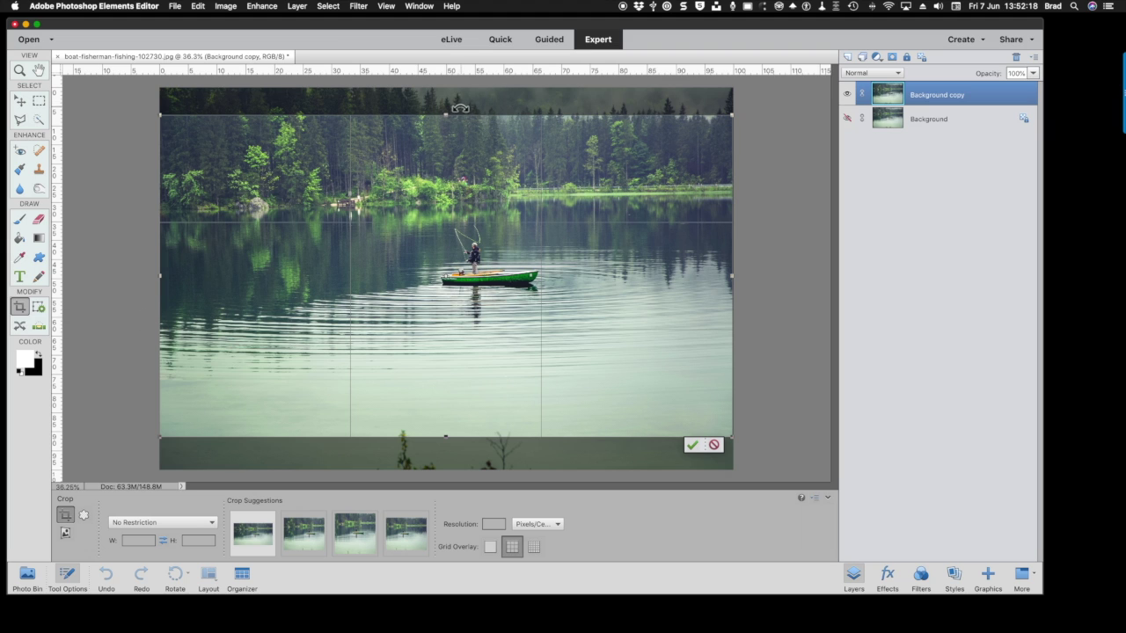
left_click_drag(446, 115, 445, 88)
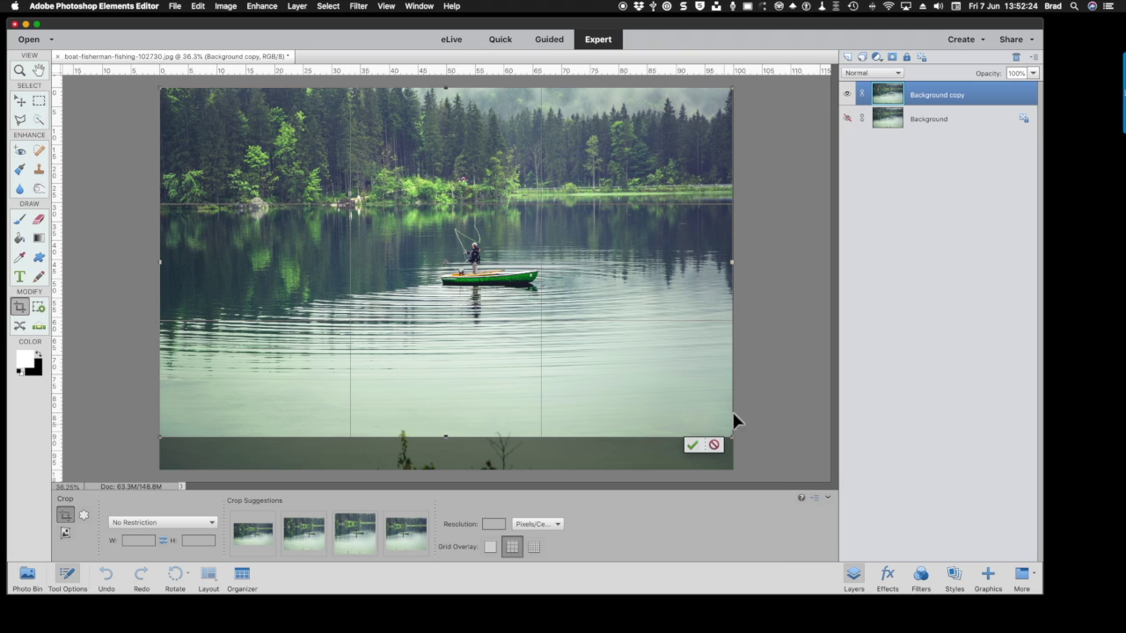
left_click_drag(730, 258, 673, 258)
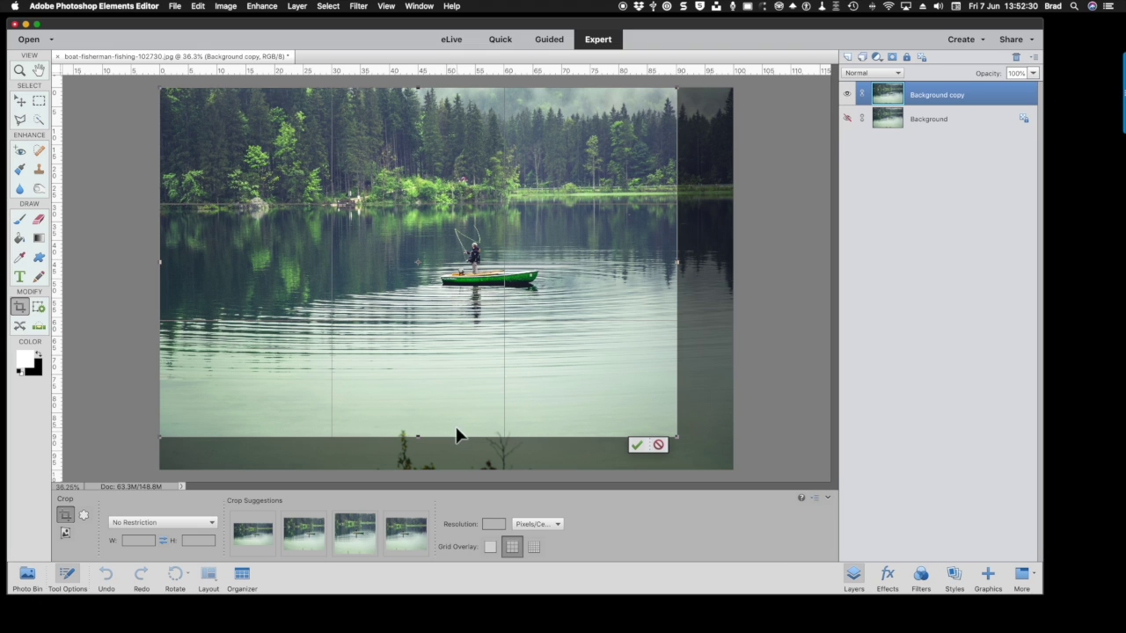
left_click_drag(421, 437, 419, 426)
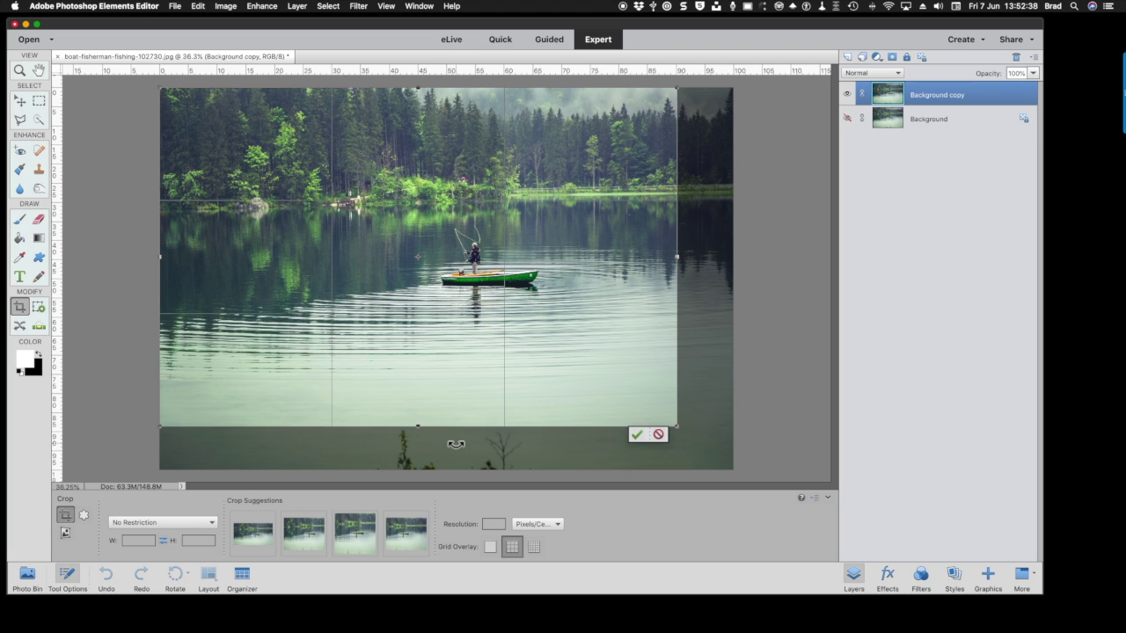
left_click(636, 434)
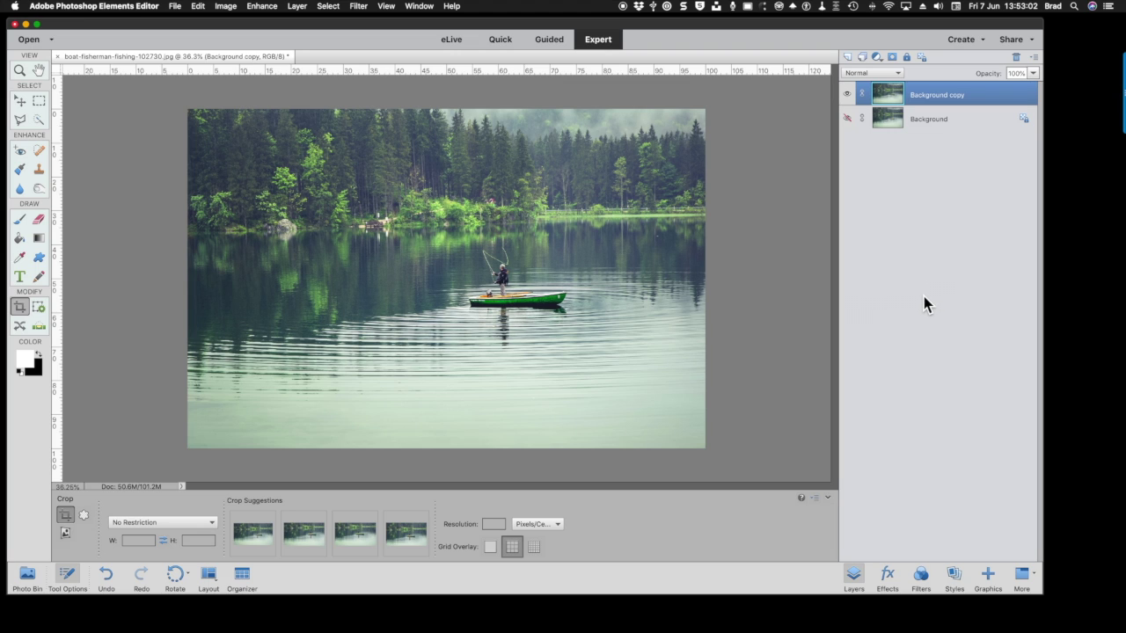
Step: Add a Levels adjustment layer above the Background copy and apply the Auto correction to the RGB channel
left_click(877, 58)
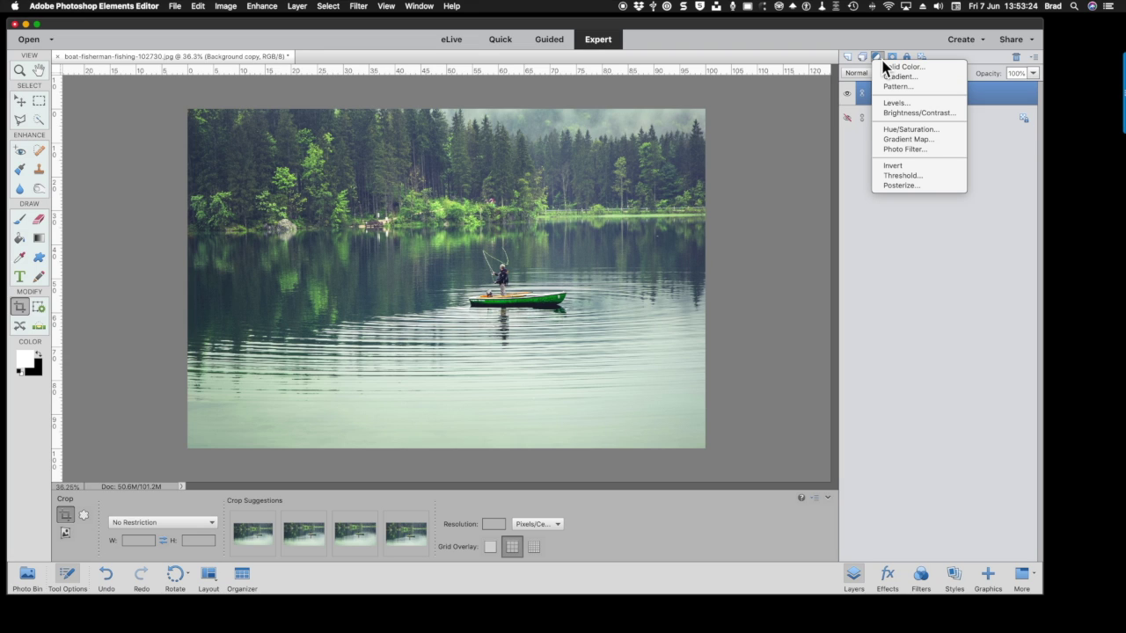
left_click(888, 103)
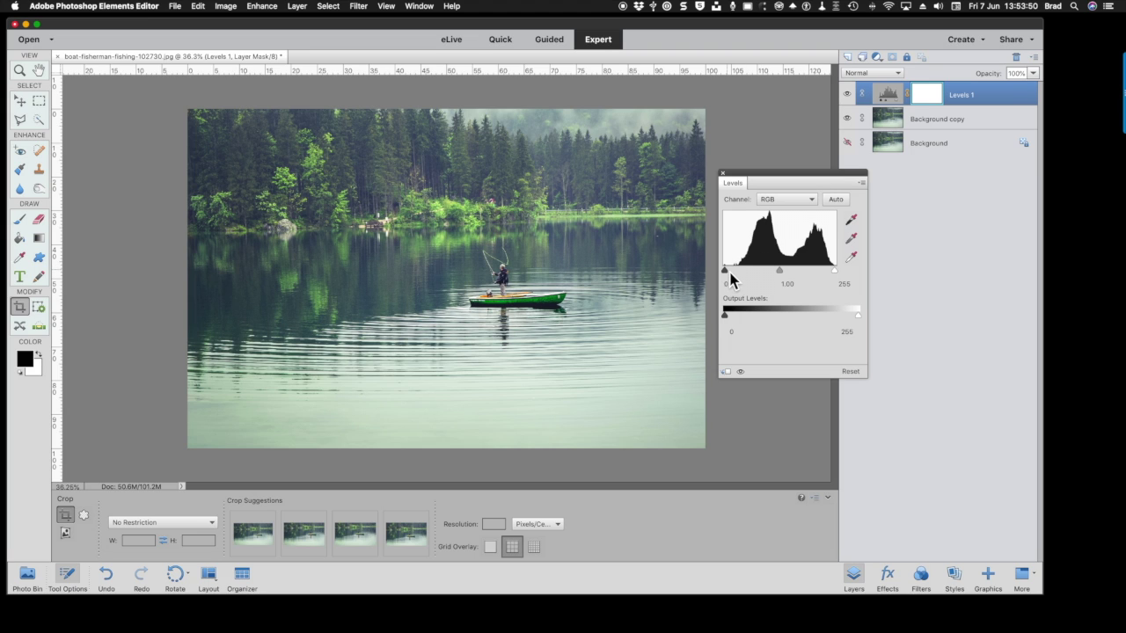
mouse_move(728, 280)
left_mouse_down()
mouse_move(762, 286)
mouse_move(712, 280)
left_mouse_up()
left_click(837, 200)
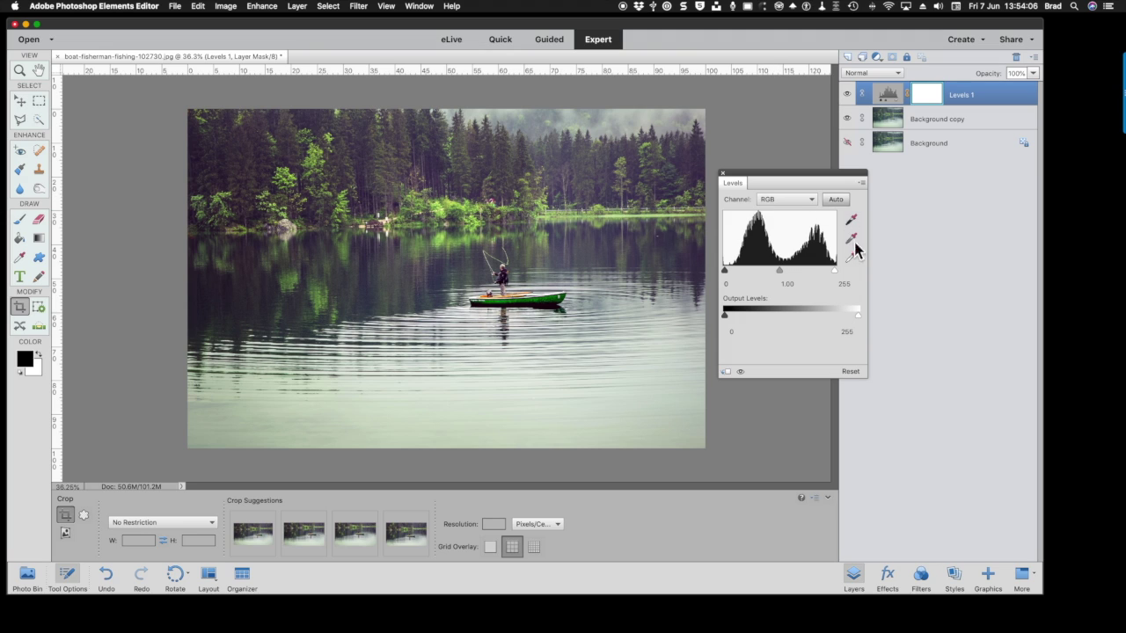
left_click(723, 173)
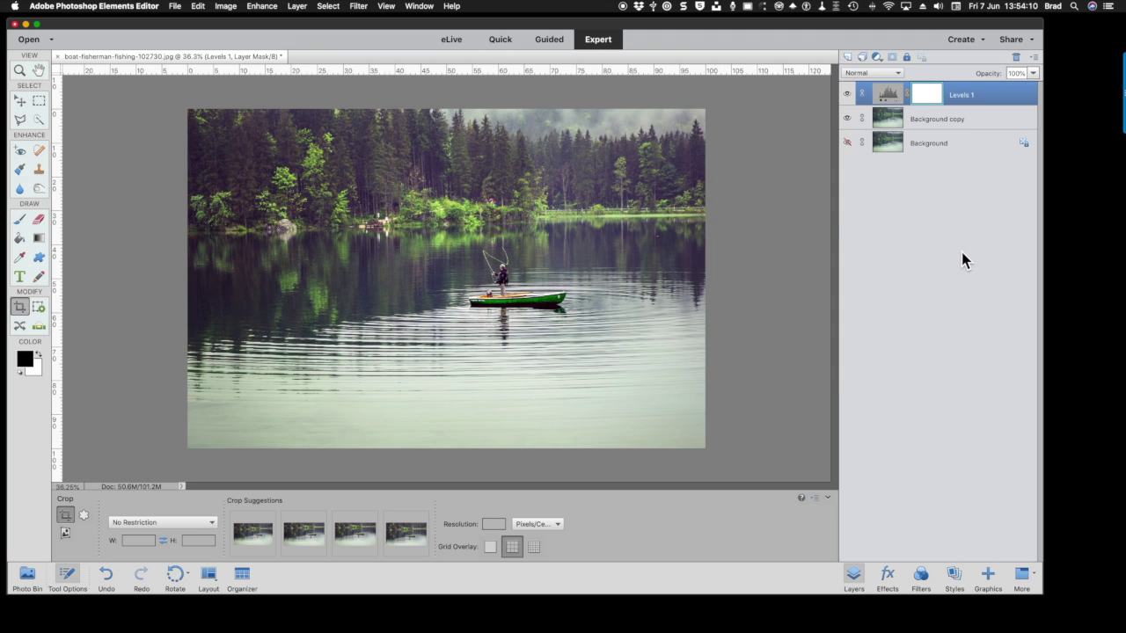
Step: Add a Brightness/Contrast adjustment layer with brightness -9 and contrast 63
left_click(877, 57)
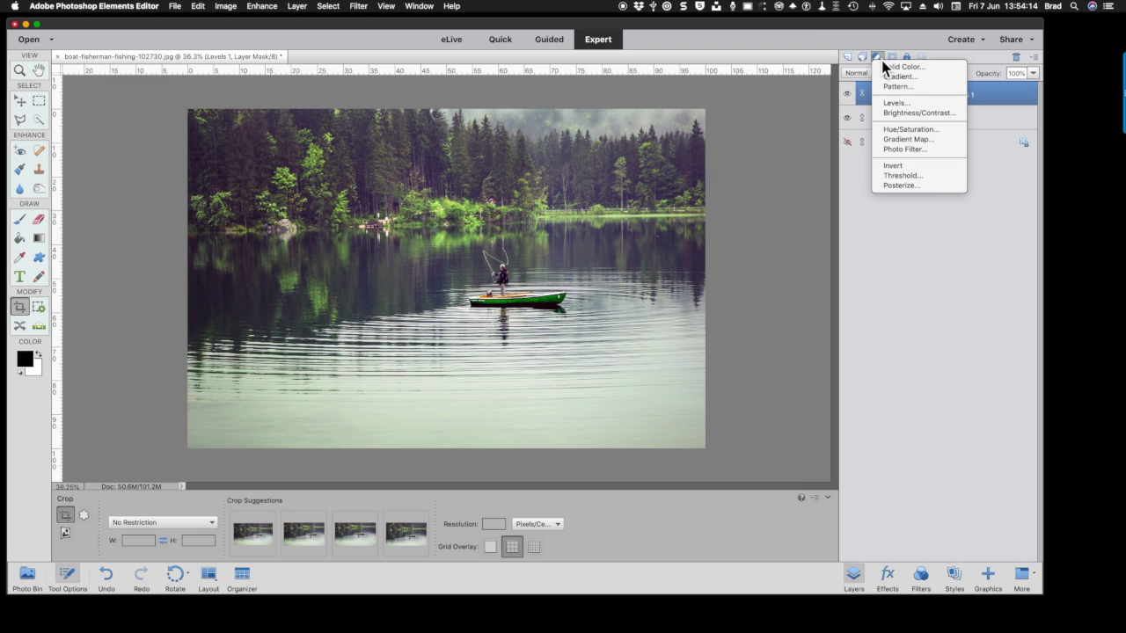
left_click(892, 115)
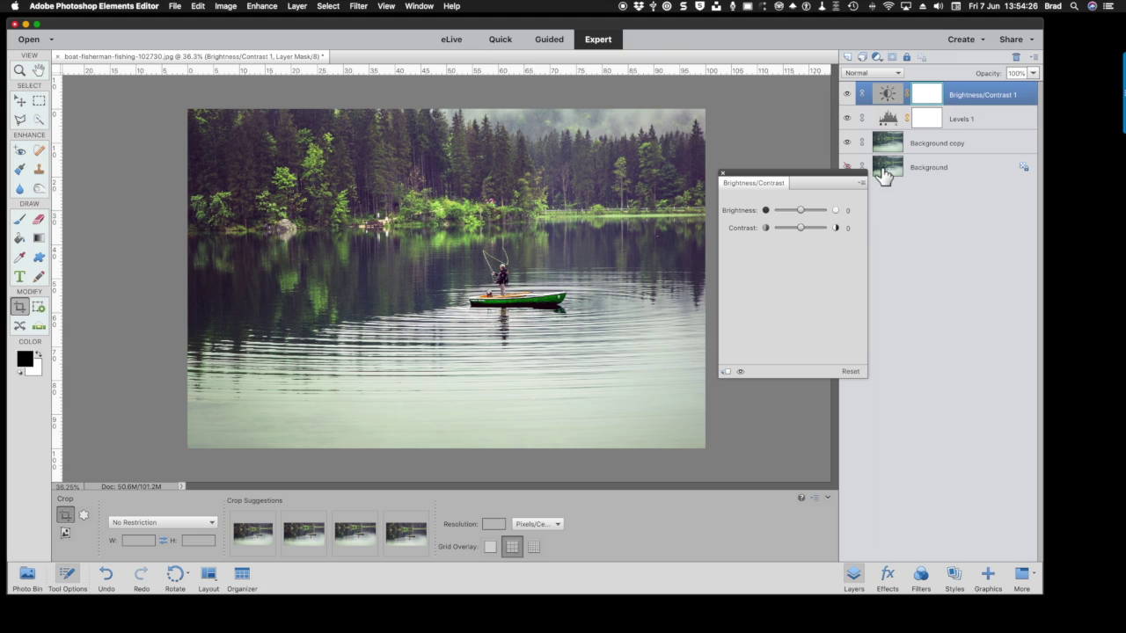
mouse_move(800, 229)
left_mouse_down()
mouse_move(822, 233)
mouse_move(804, 220)
left_mouse_up()
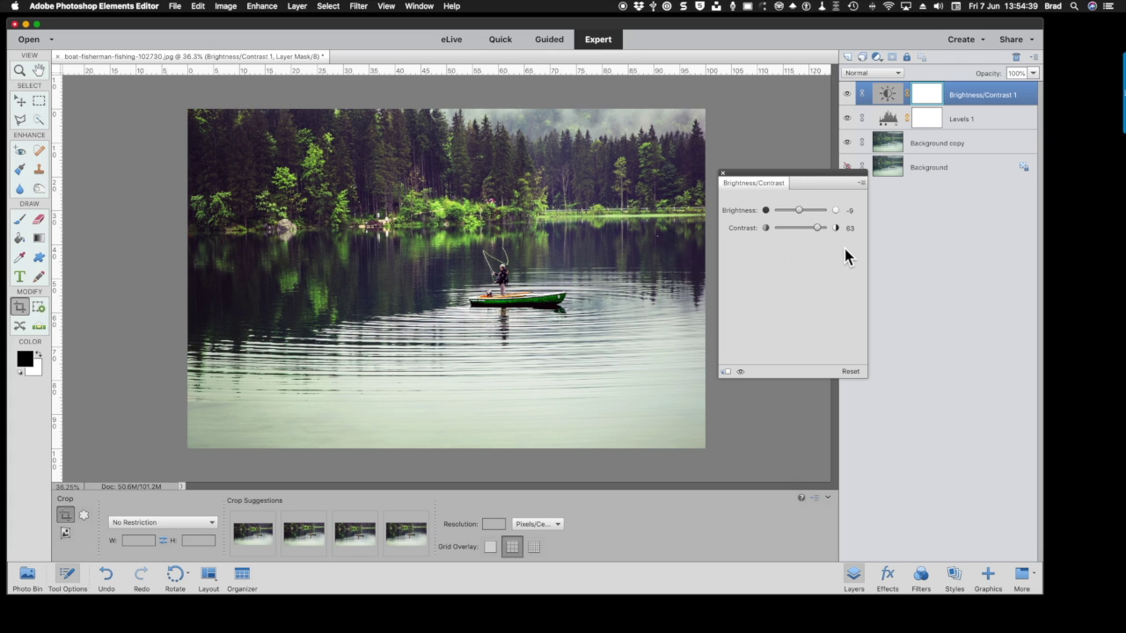
left_click(722, 173)
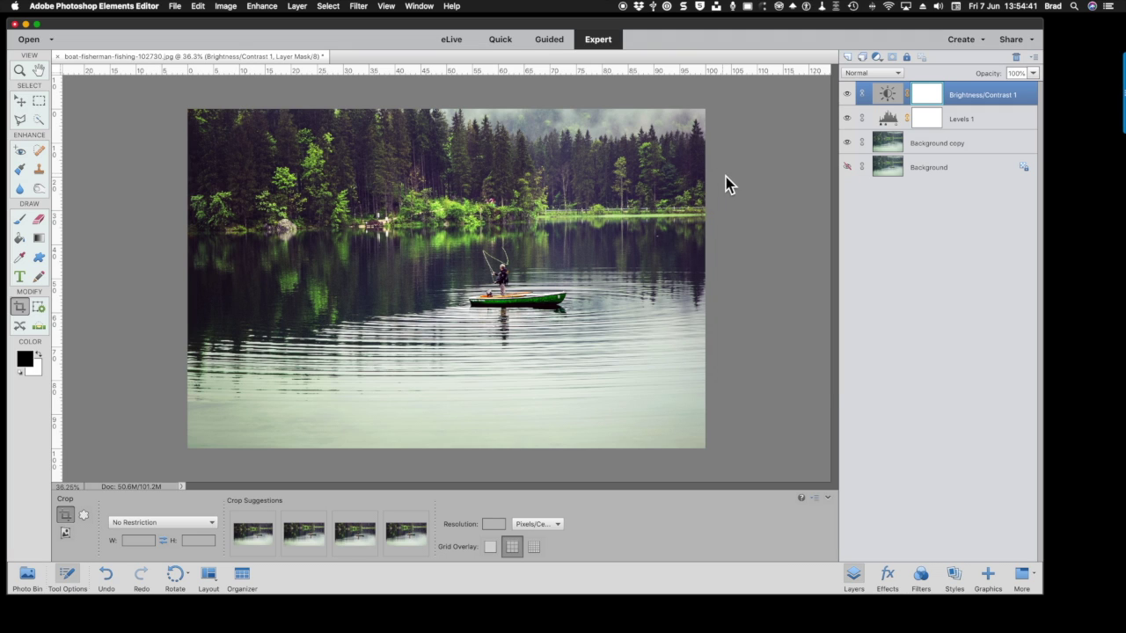
Step: Add a Hue/Saturation adjustment layer and raise the saturation of the Greens channel to +21
left_click(877, 56)
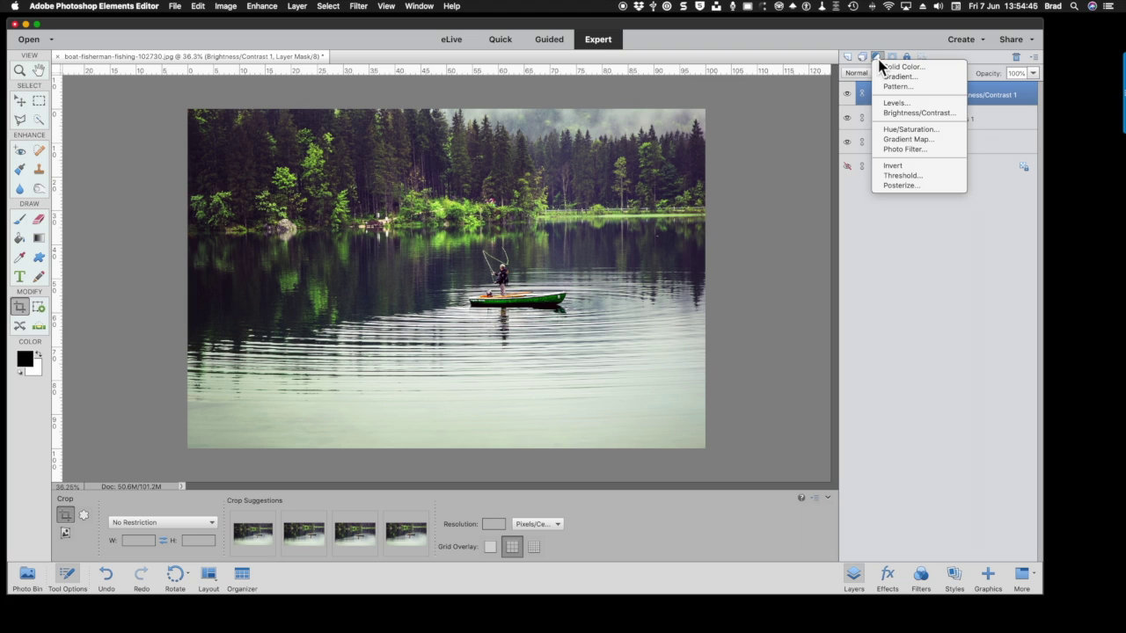
left_click(895, 130)
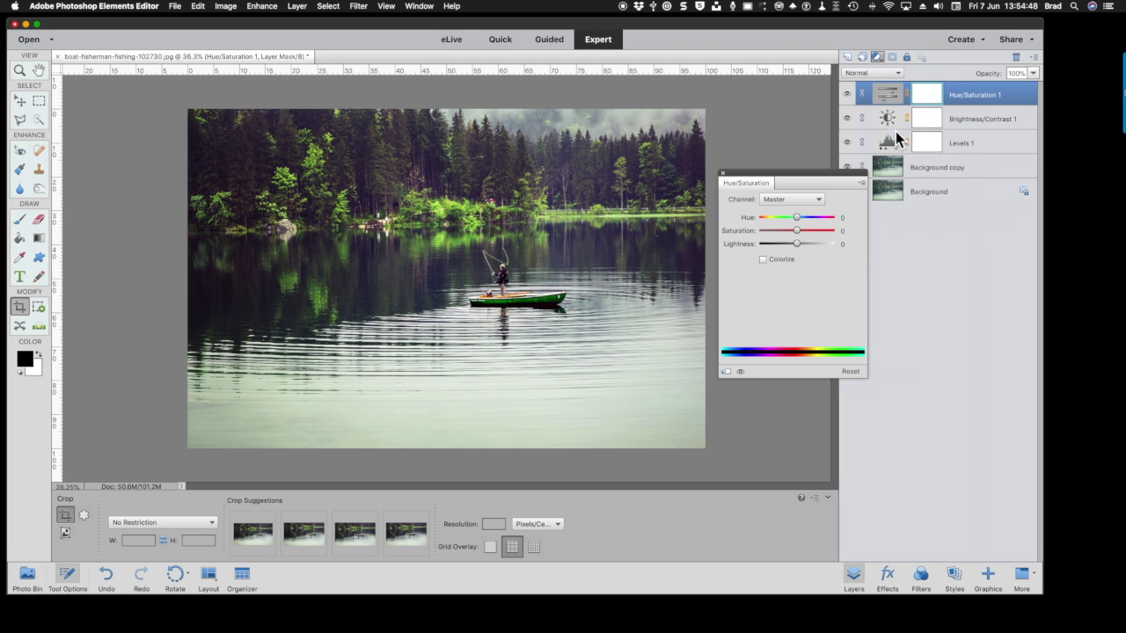
left_click(807, 202)
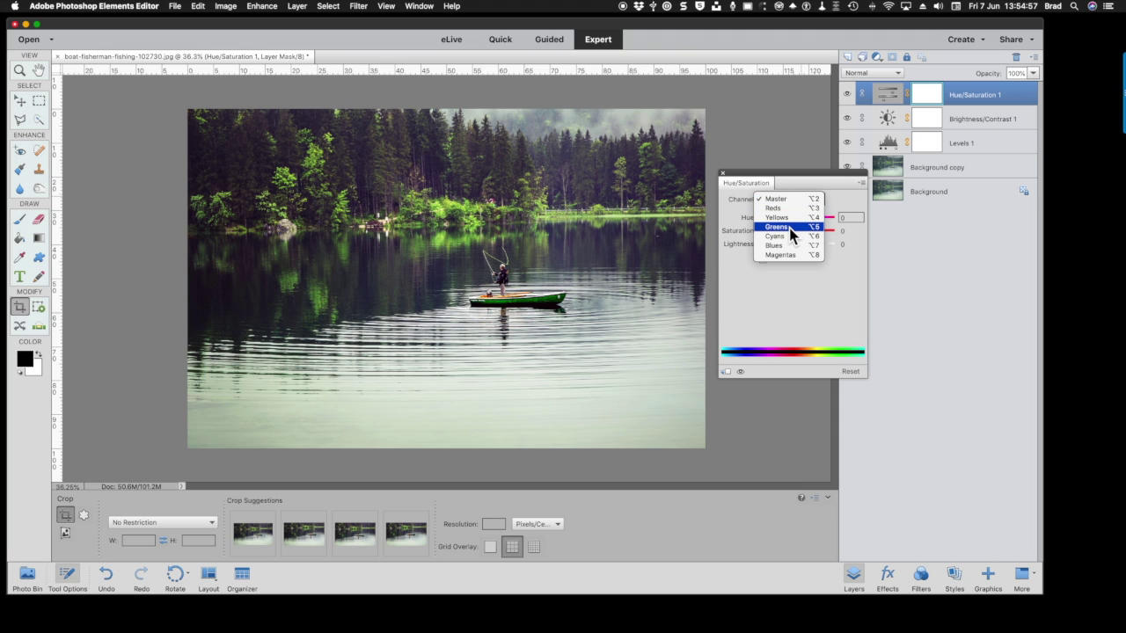
left_click(792, 229)
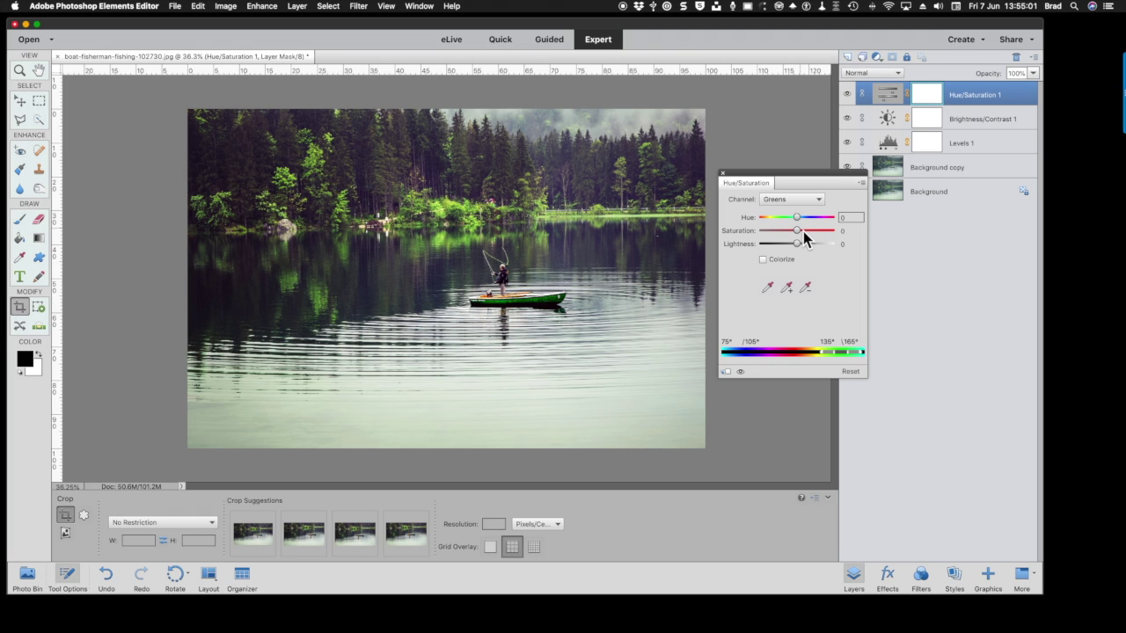
left_click_drag(800, 233, 808, 234)
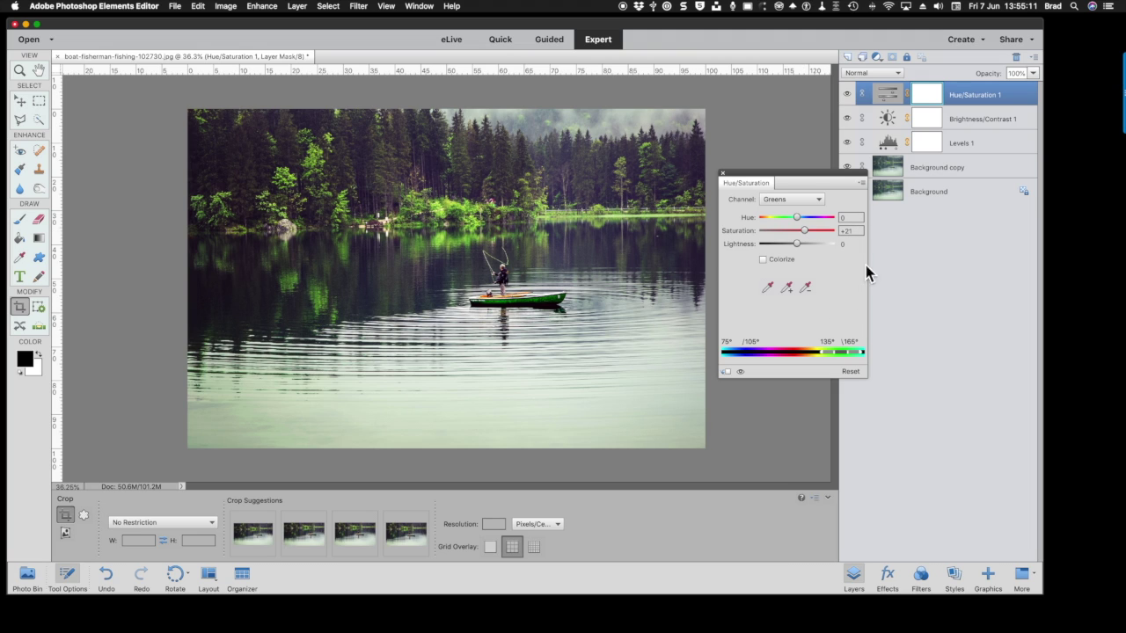
left_click(723, 175)
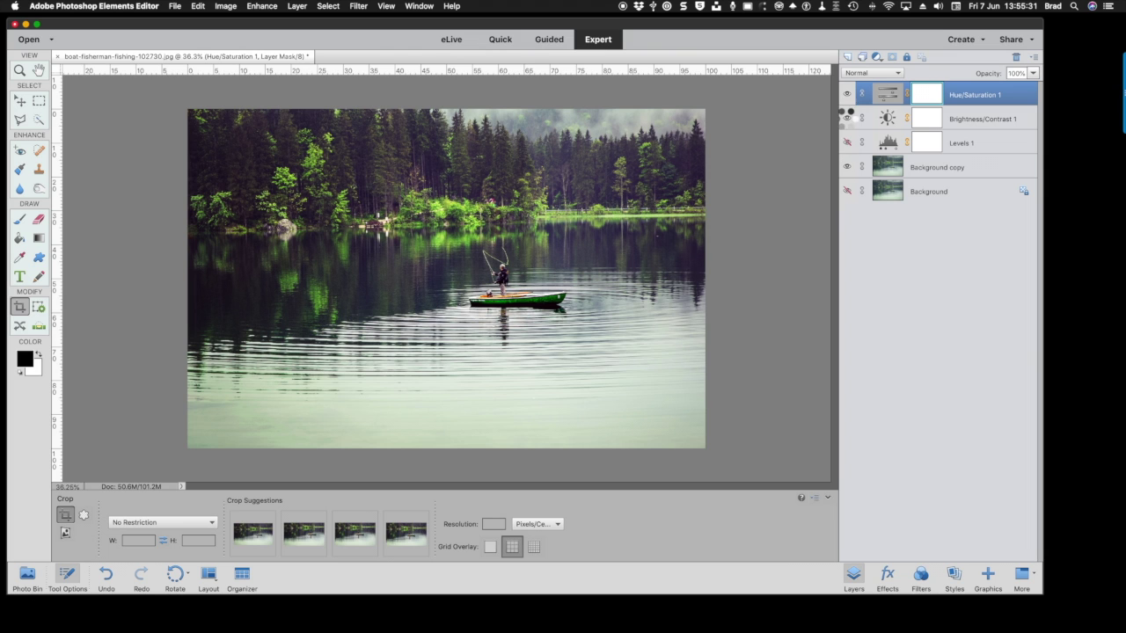
Step: Toggle the visibility of the Levels, Brightness/Contrast and Hue/Saturation layers to compare the photo with and without the adjustments
left_click(847, 143)
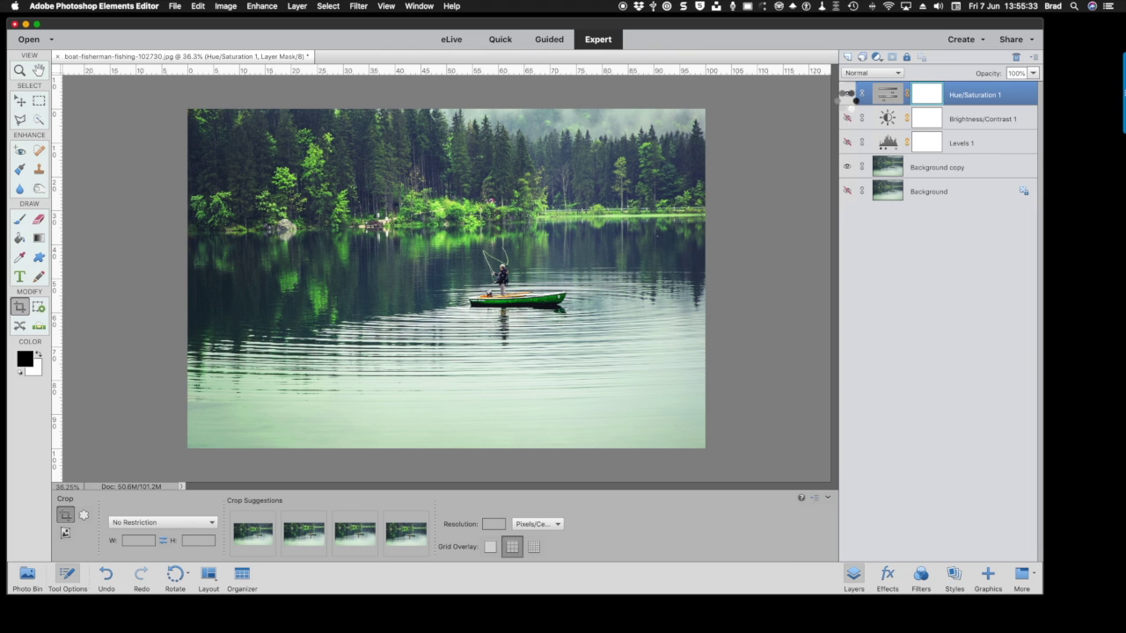
left_click(847, 94)
left_click(847, 94)
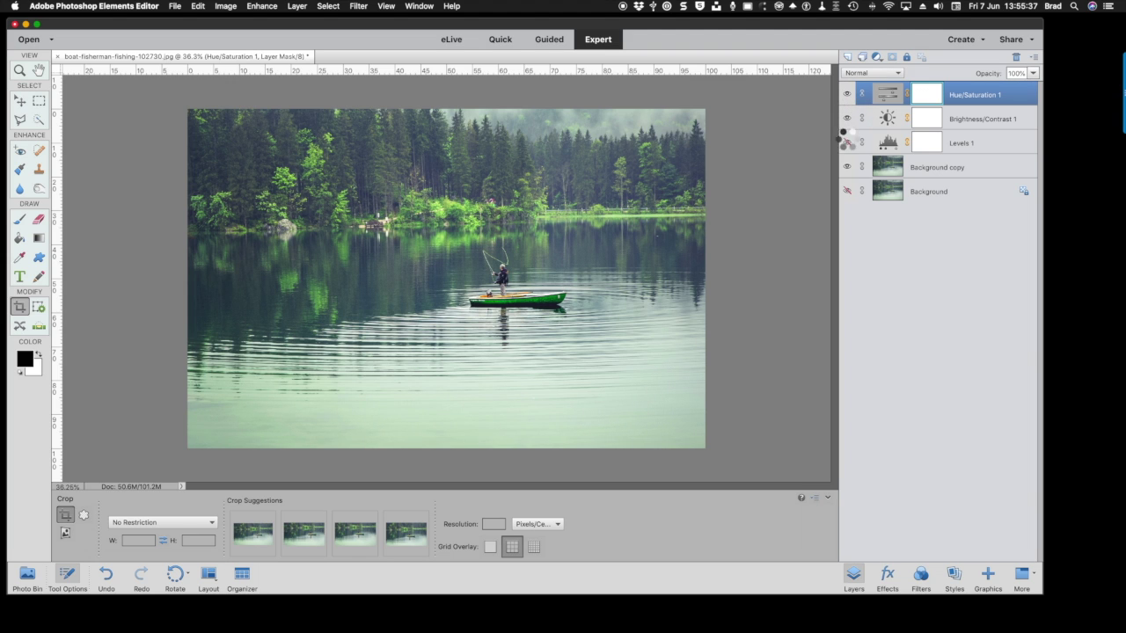
left_click(847, 142)
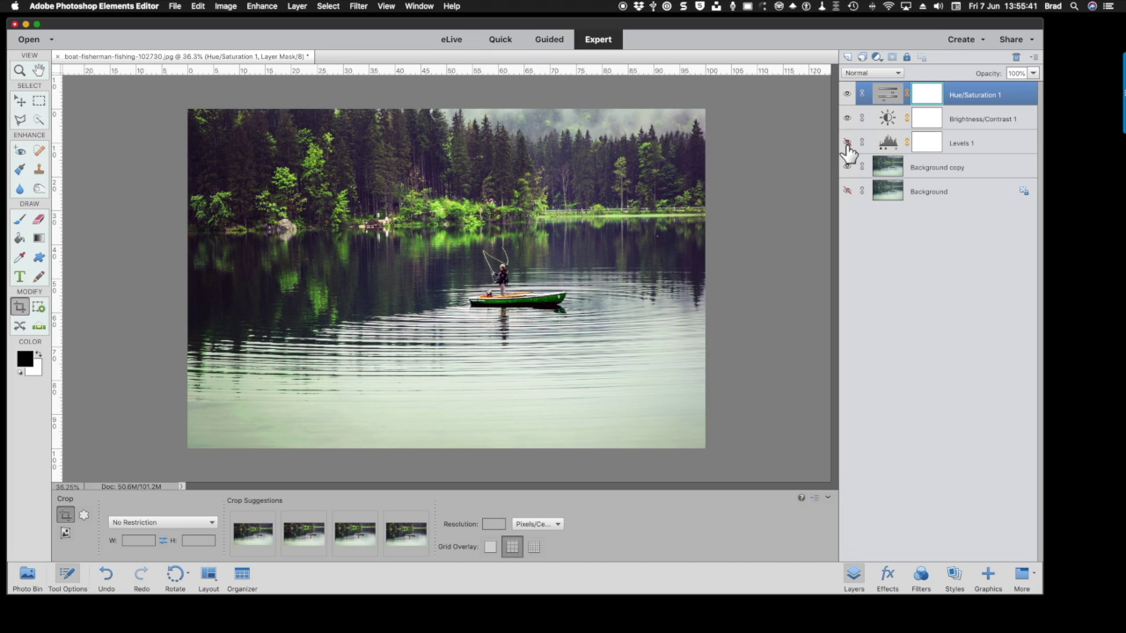
left_click(847, 118)
left_click(847, 94)
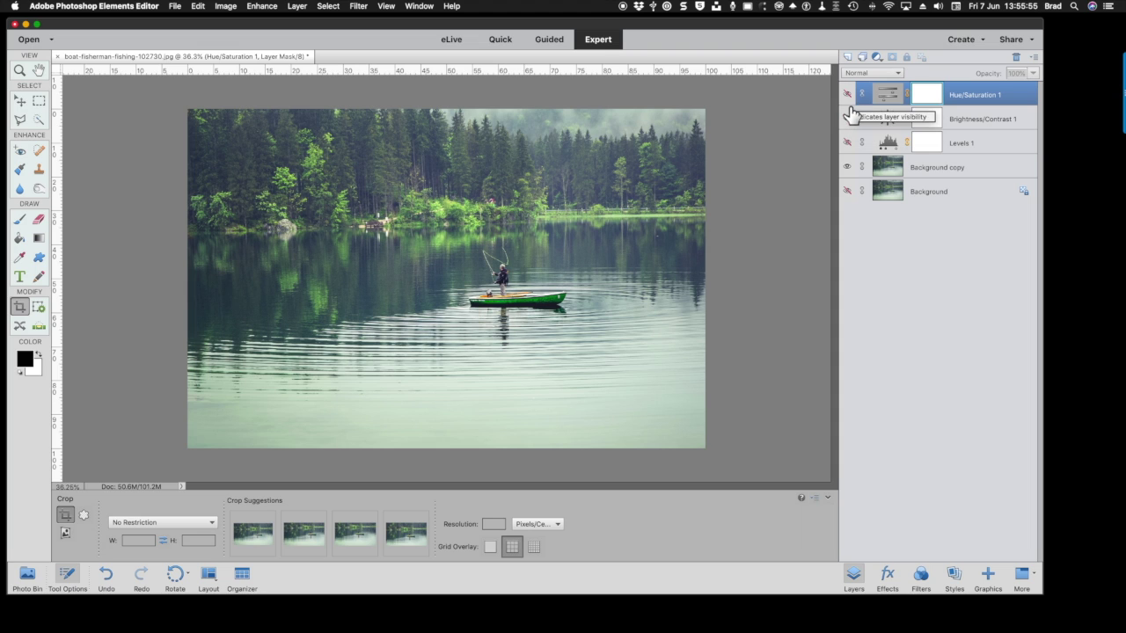
left_click(849, 166)
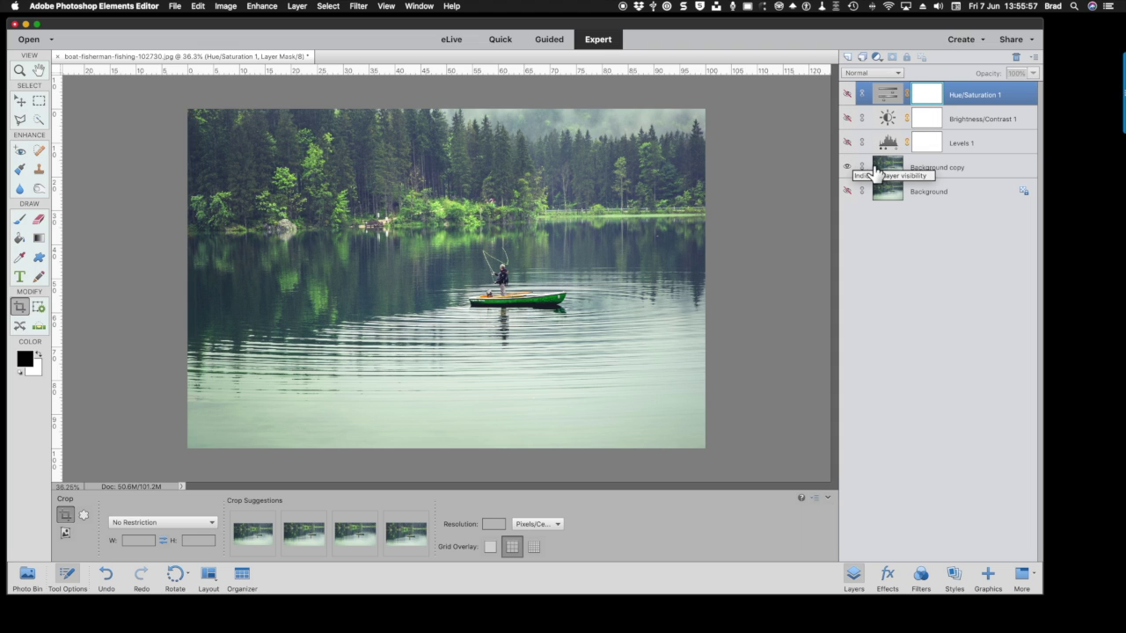
Step: Select the Background copy layer and show the Levels, Brightness/Contrast and Hue/Saturation adjustment layers again
left_click(888, 171)
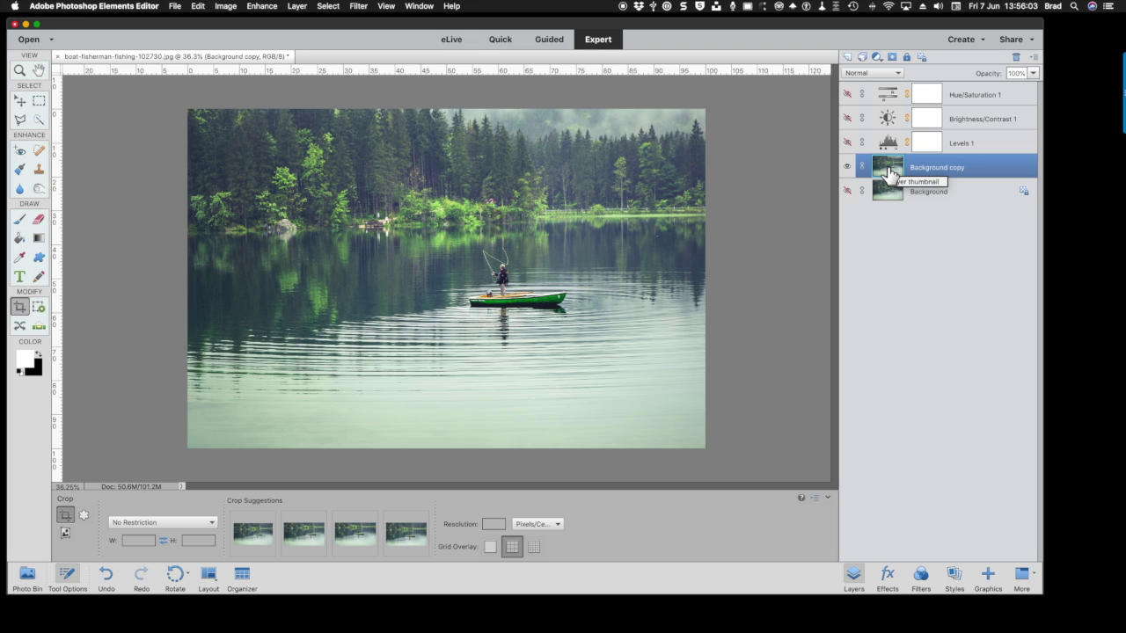
left_click(846, 143)
left_click(847, 118)
left_click(846, 95)
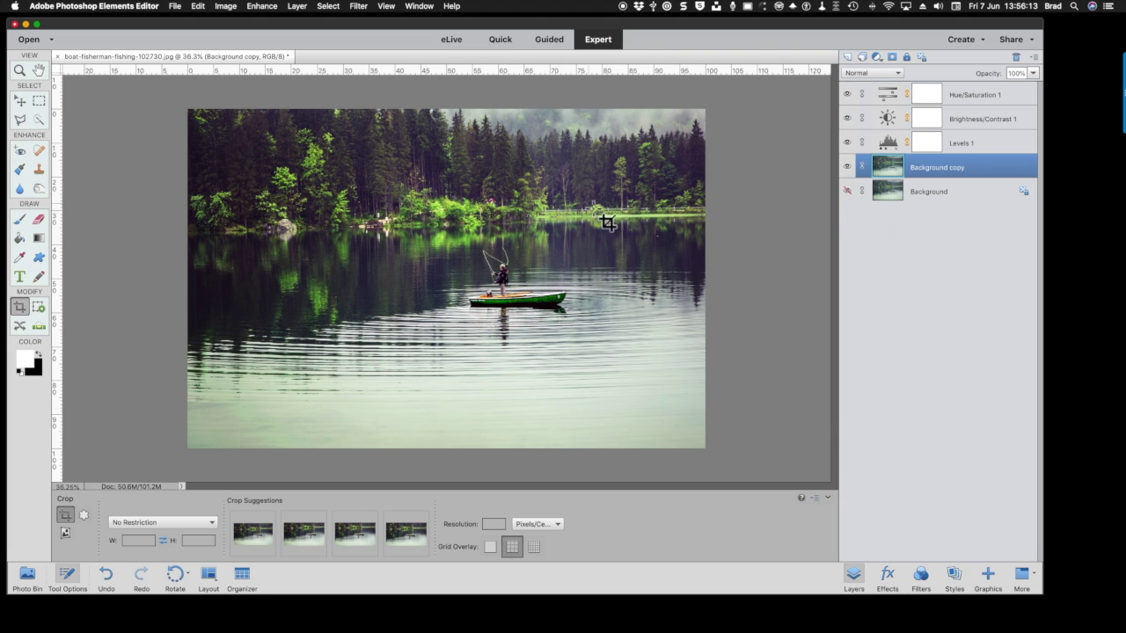
Step: Toggle the visibility of the Background and Background copy layers to compare the original with the edited copy, leaving only the Background hidden
left_click(847, 191)
left_click(847, 167)
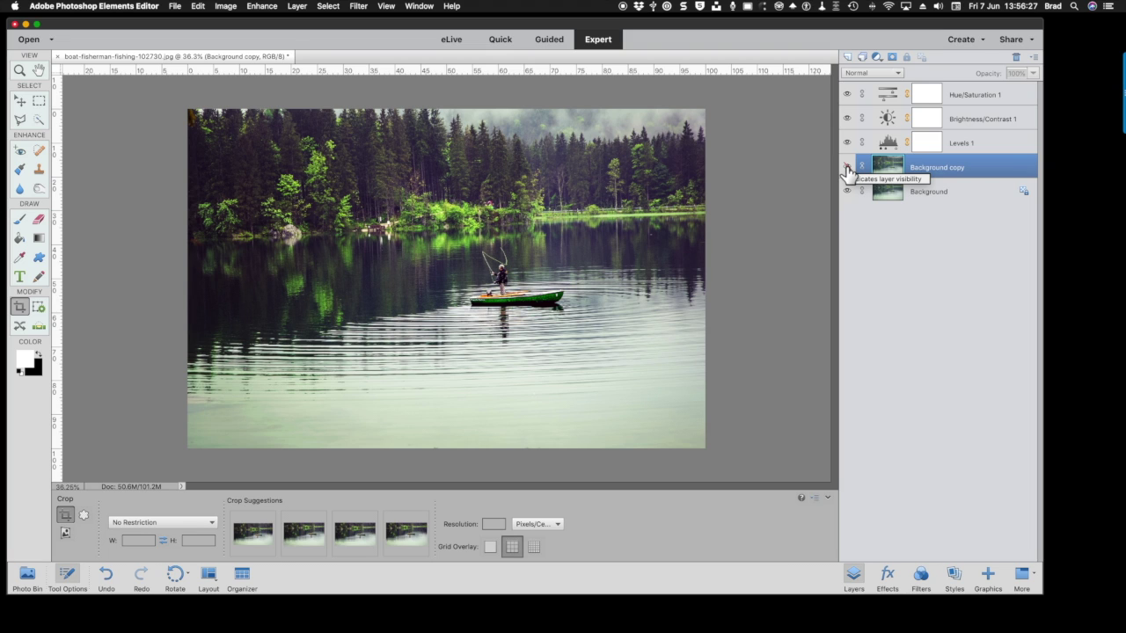
left_click(847, 167)
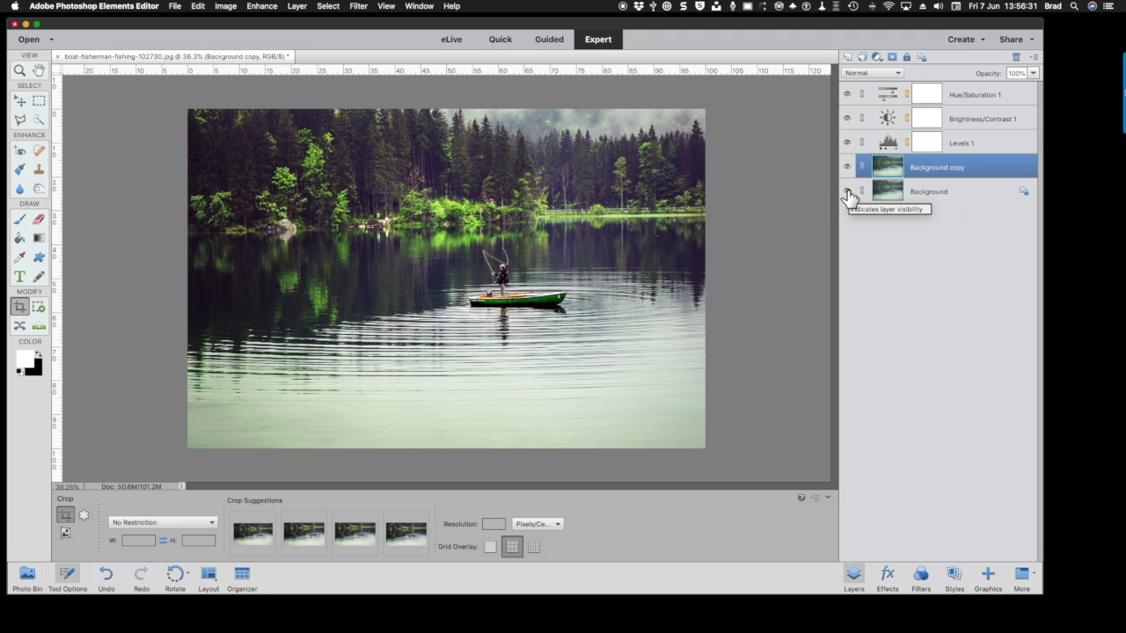
left_click(847, 192)
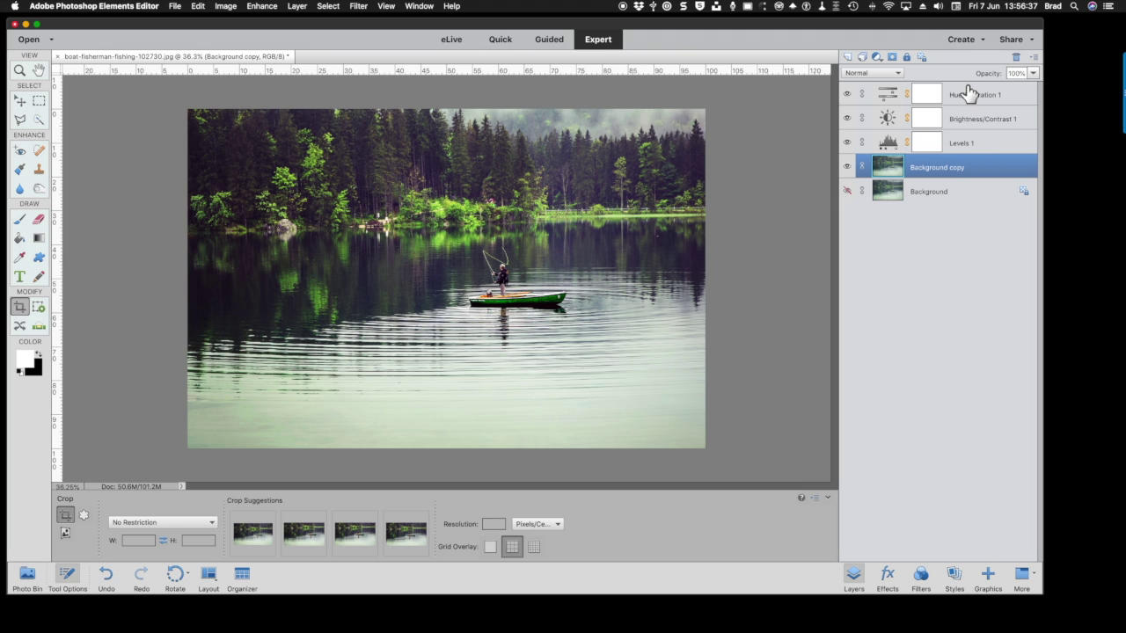
right_click(960, 166)
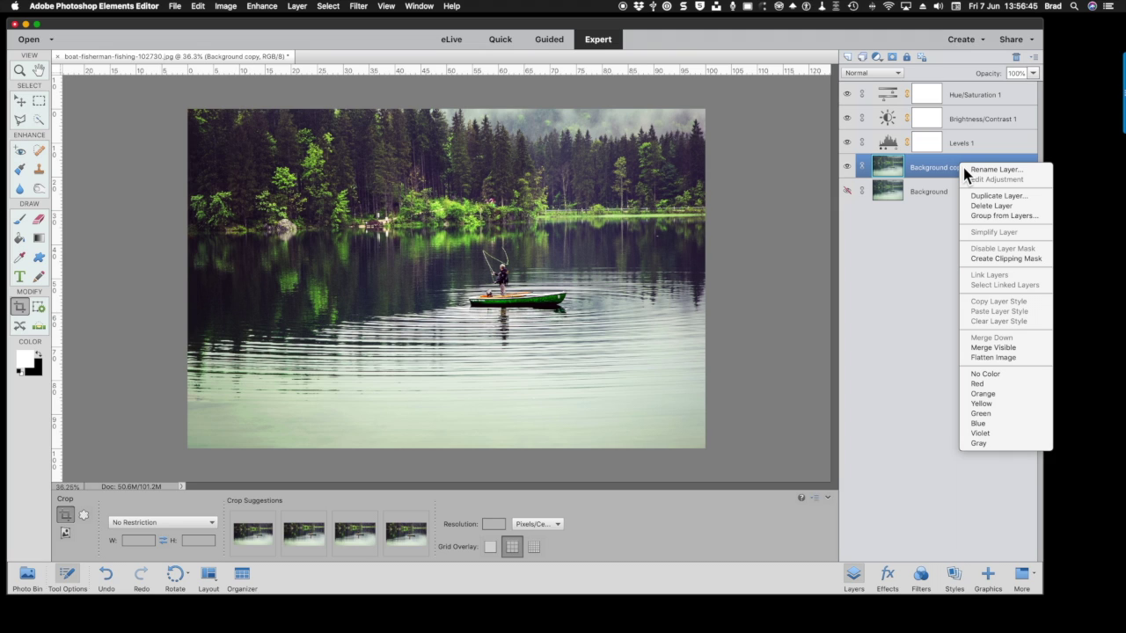
left_click(929, 380)
Step: Examine the file formats offered by Save As for the layered photo, and leave the dialog without saving
left_click(175, 7)
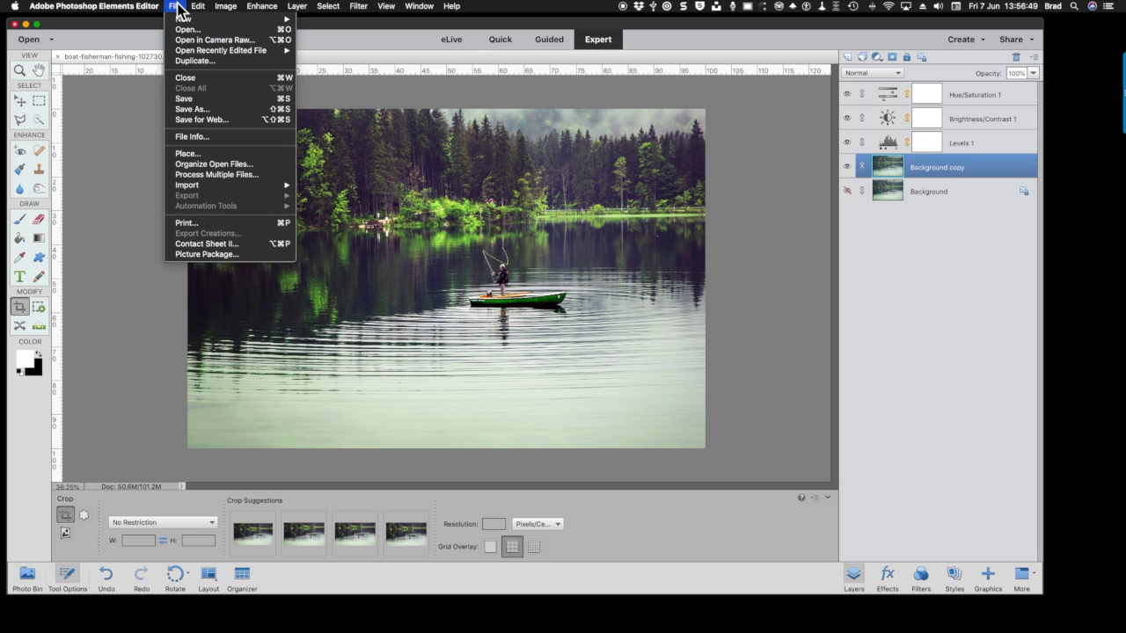
left_click(190, 109)
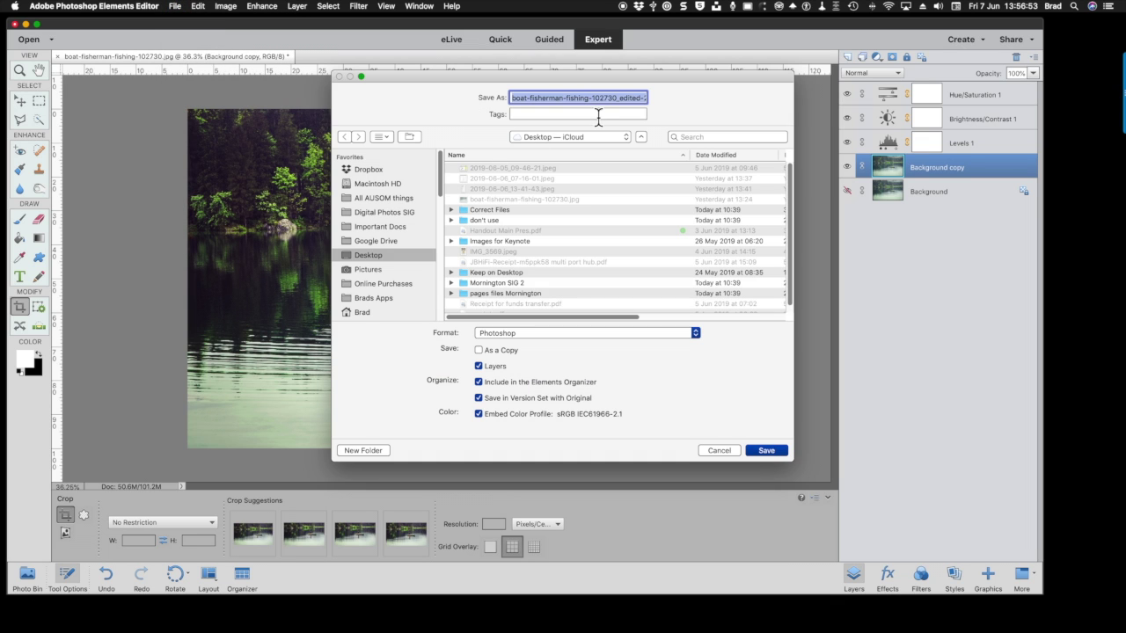
left_click(552, 335)
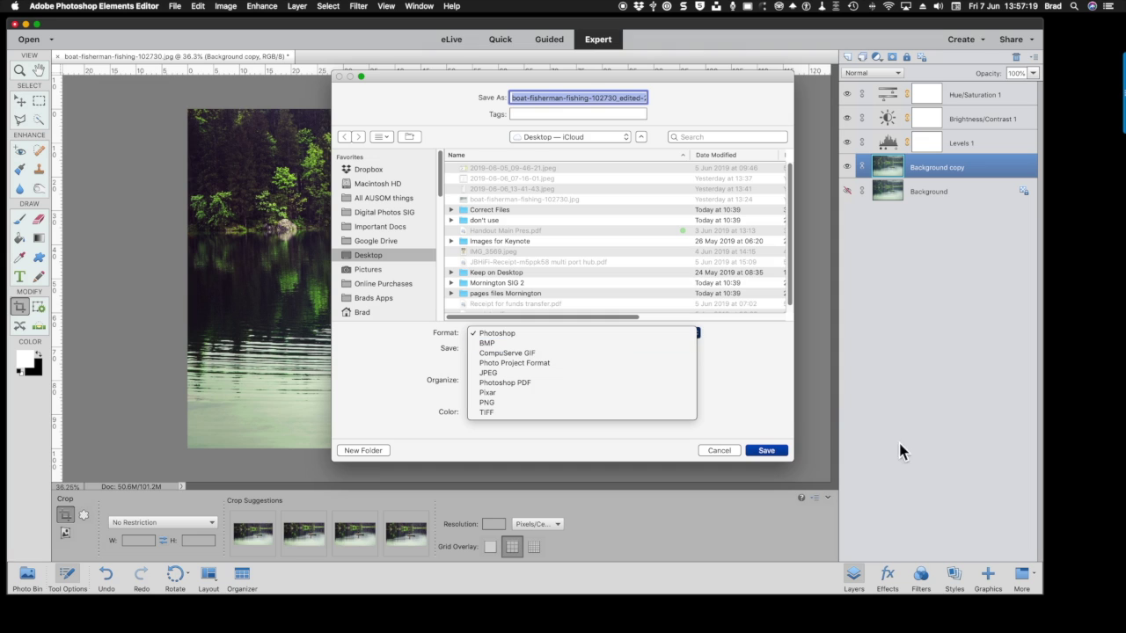
left_click(719, 458)
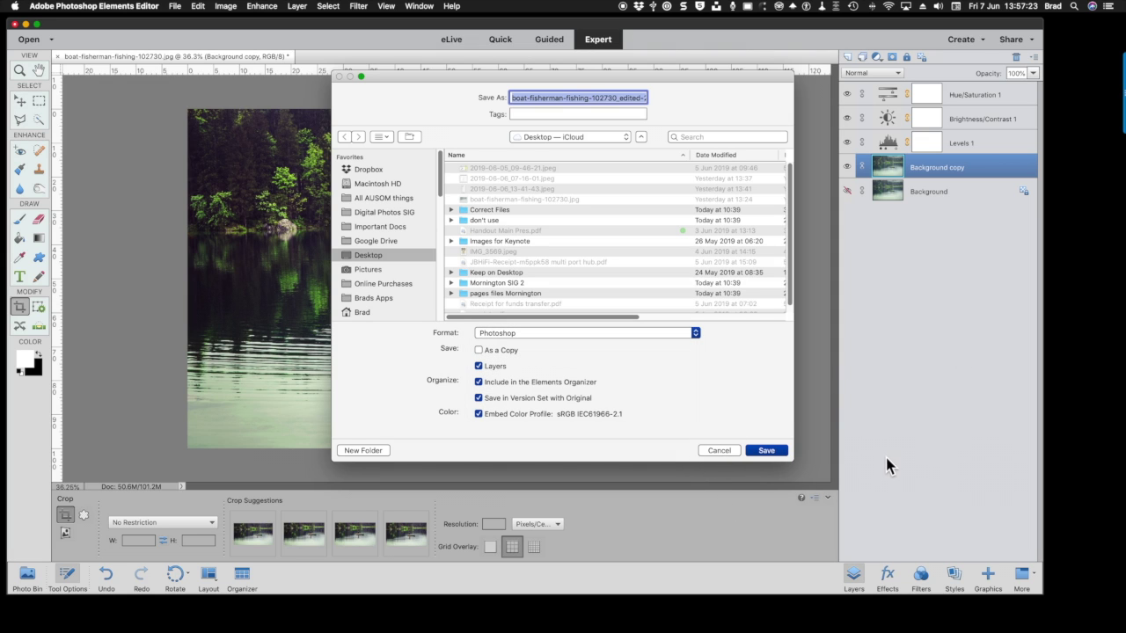
left_click(723, 451)
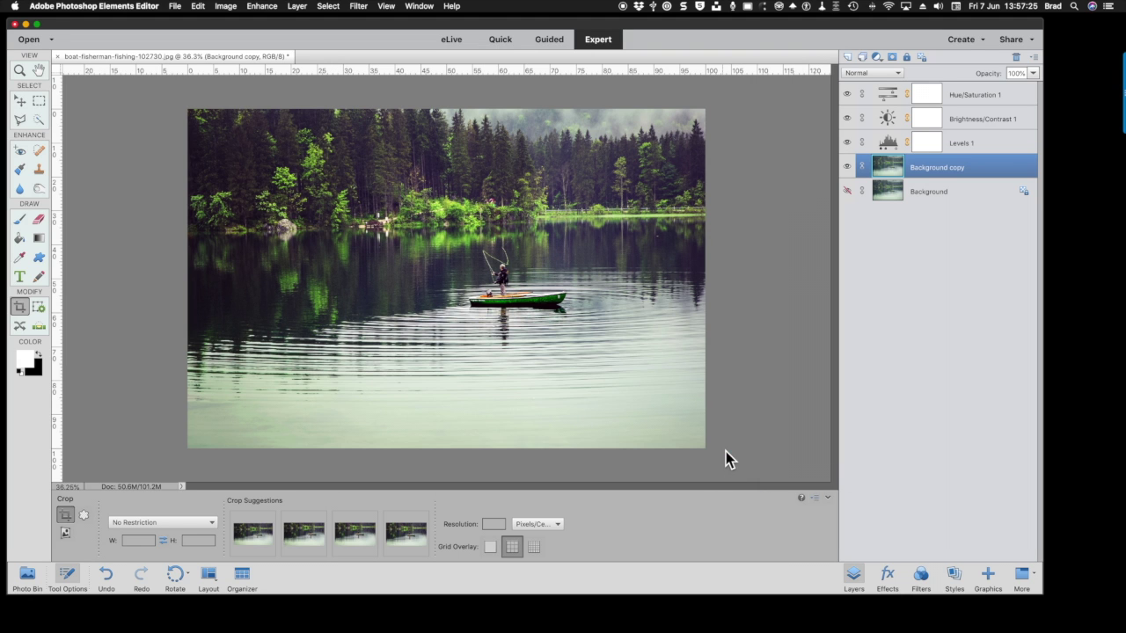